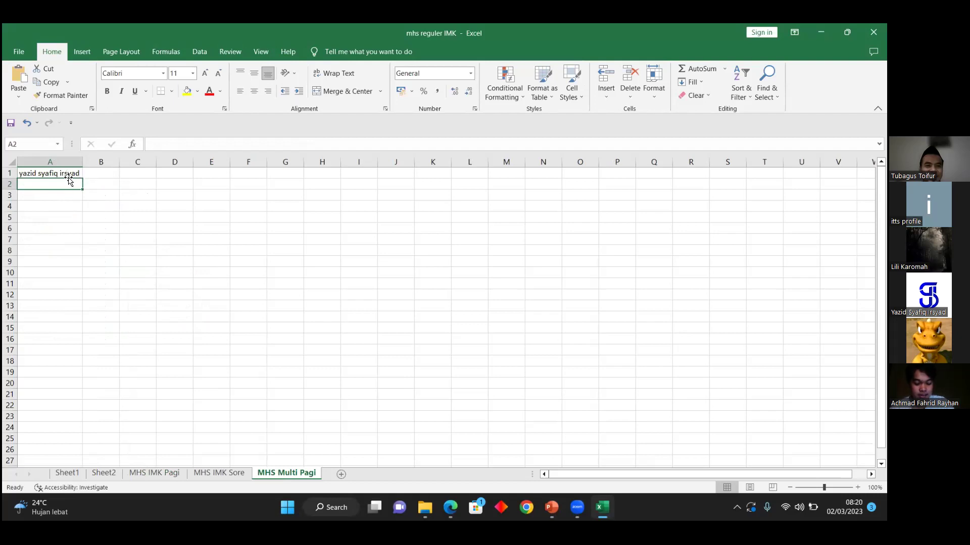
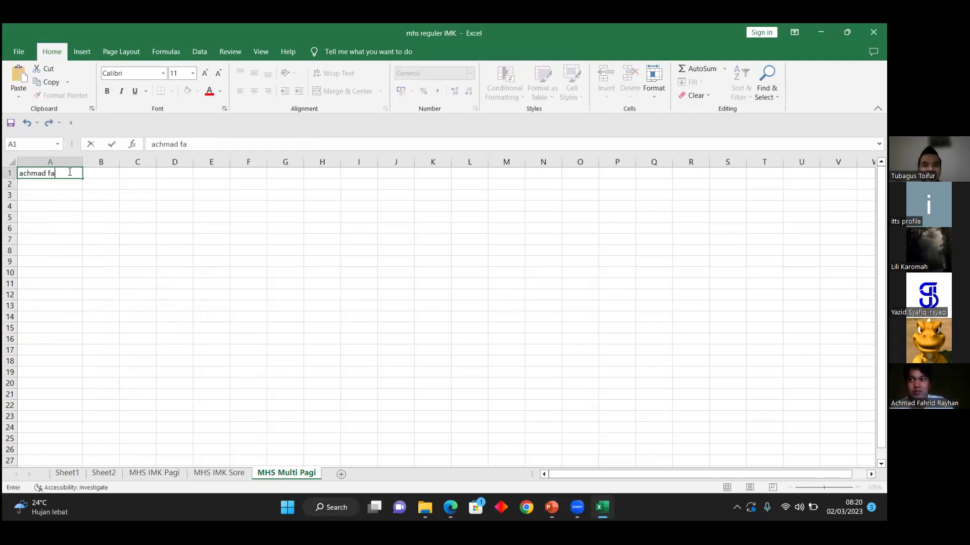
Step: Replace A1 with the student's full name and enter jambi as the city in B1
key(Tab)
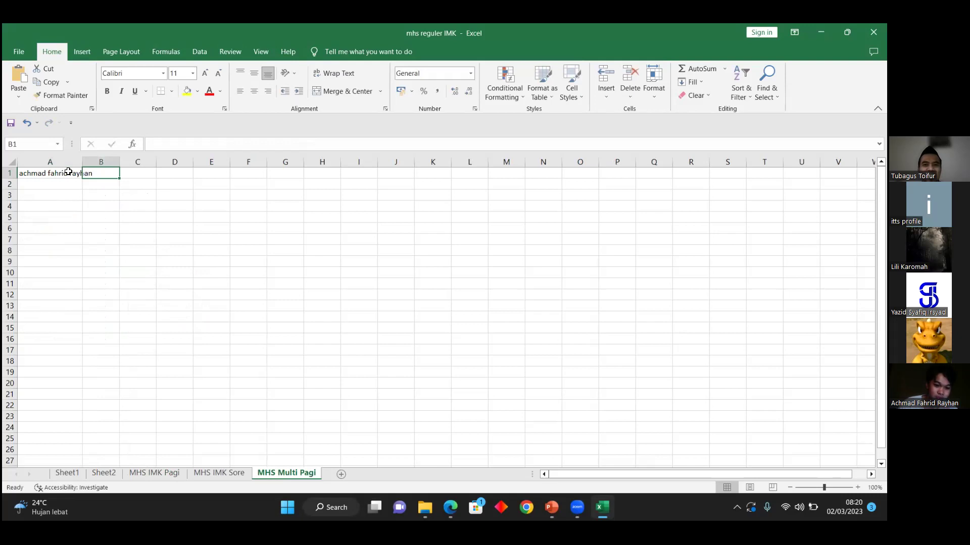
text(jam)
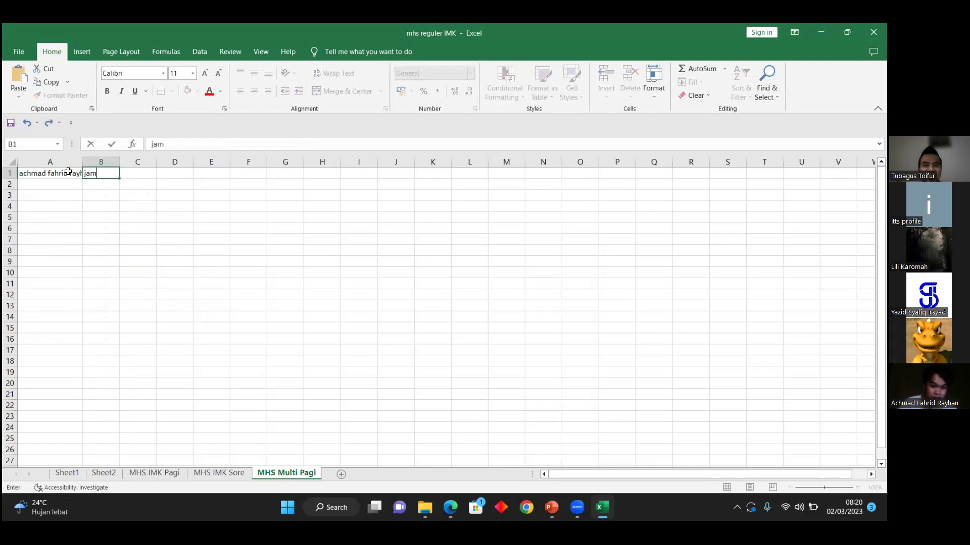
text(bi)
Step: Autofit column A to the full name's width, then select cell C1
click(81, 160)
double_click(82, 161)
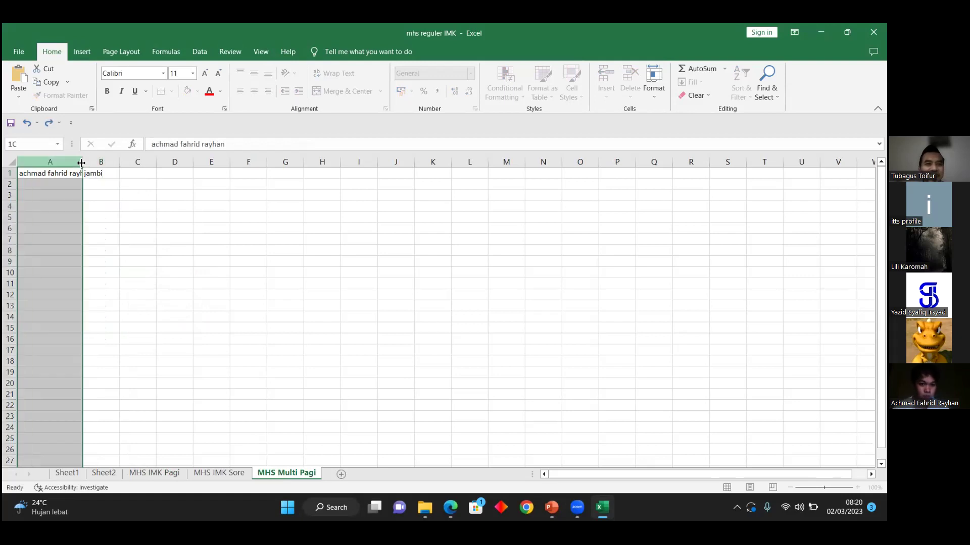
click(151, 227)
click(146, 173)
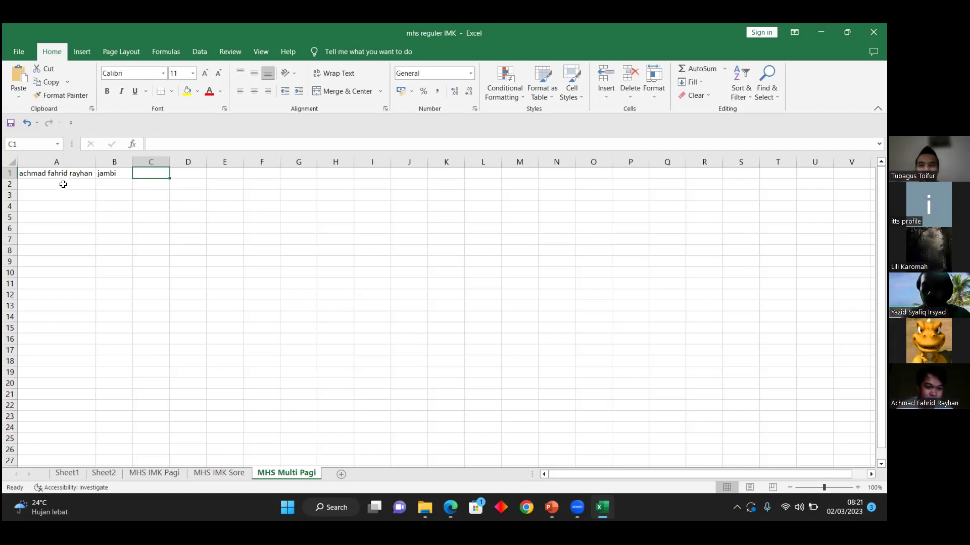
Step: Enter the second student's full name in A2, fixing its last letter, and type lampung in B2
click(63, 185)
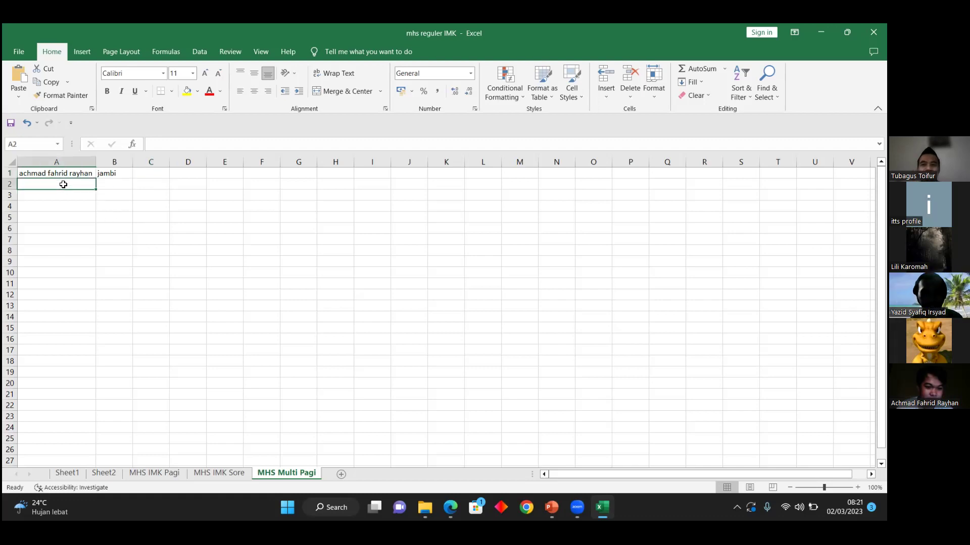
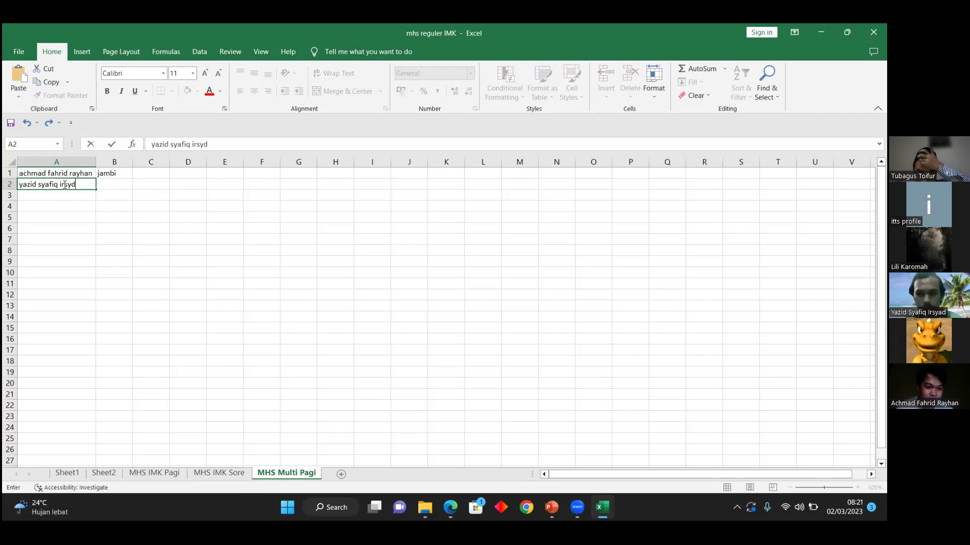
key(Tab)
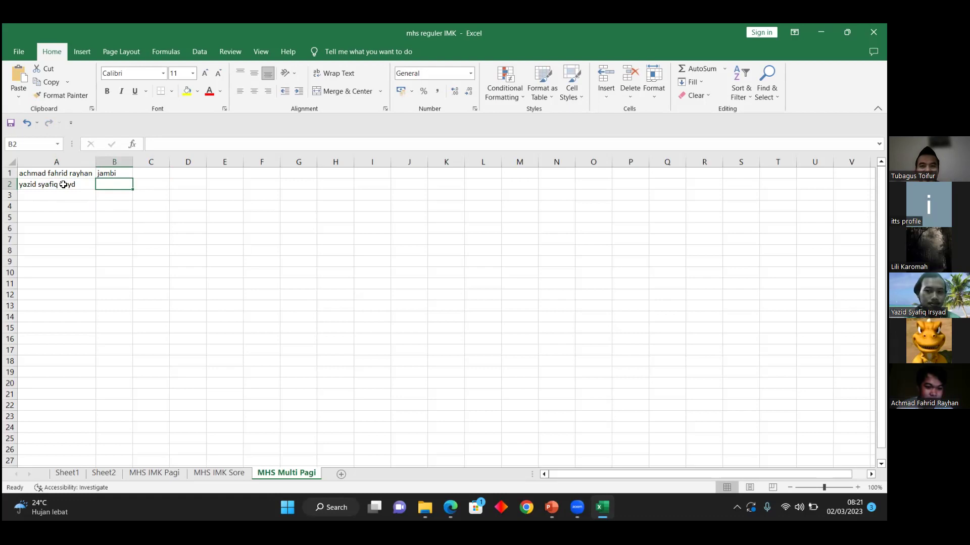
text(lampung)
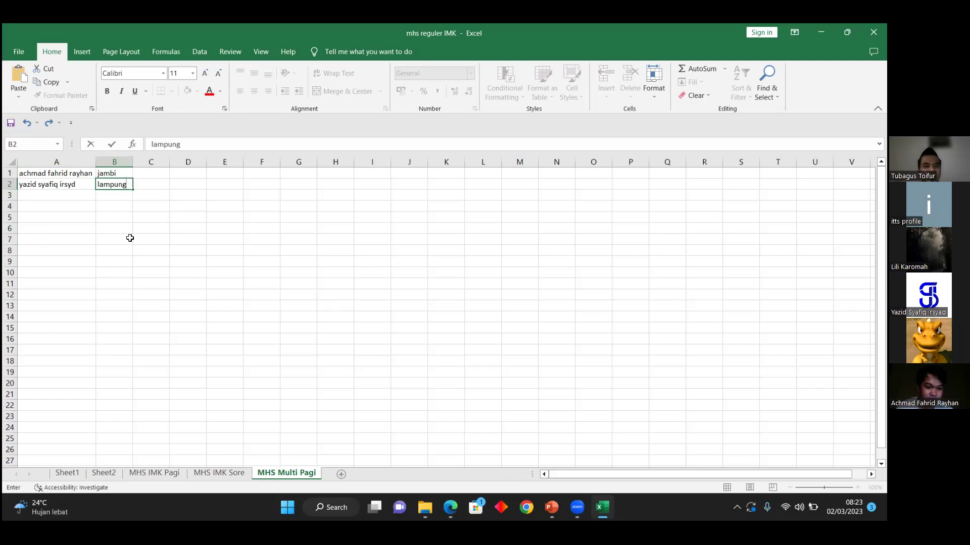
Step: Enter the third student's full name in A3 and cirebon as the city in B3
click(51, 194)
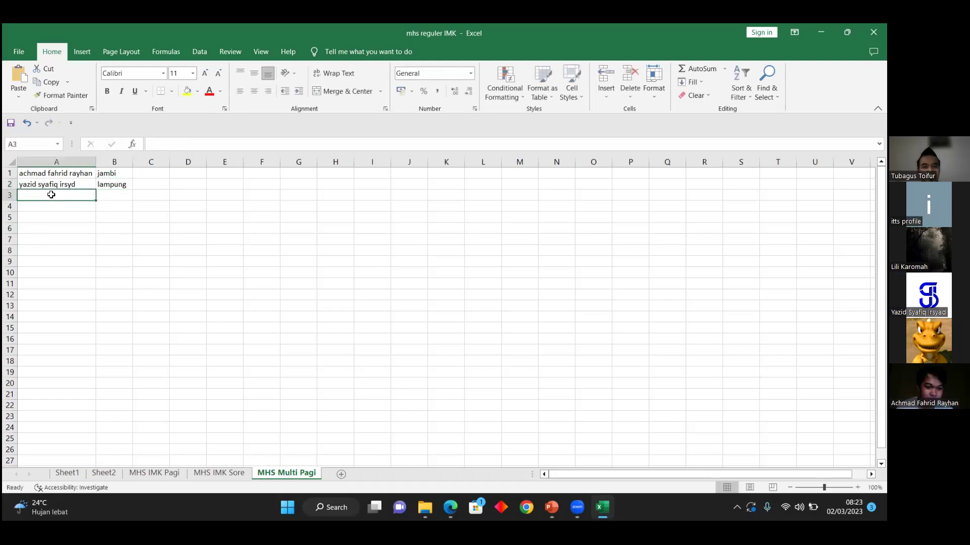
key(Tab)
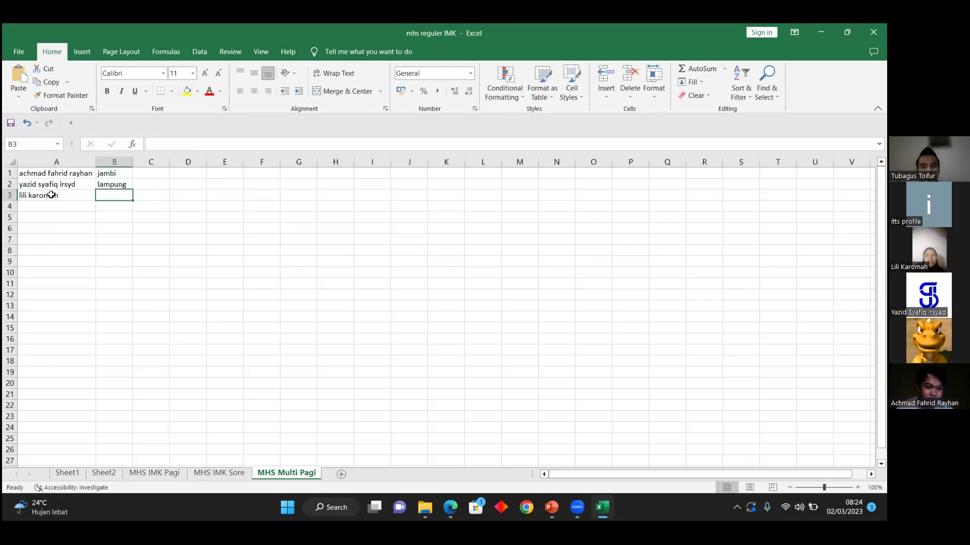
text(ci)
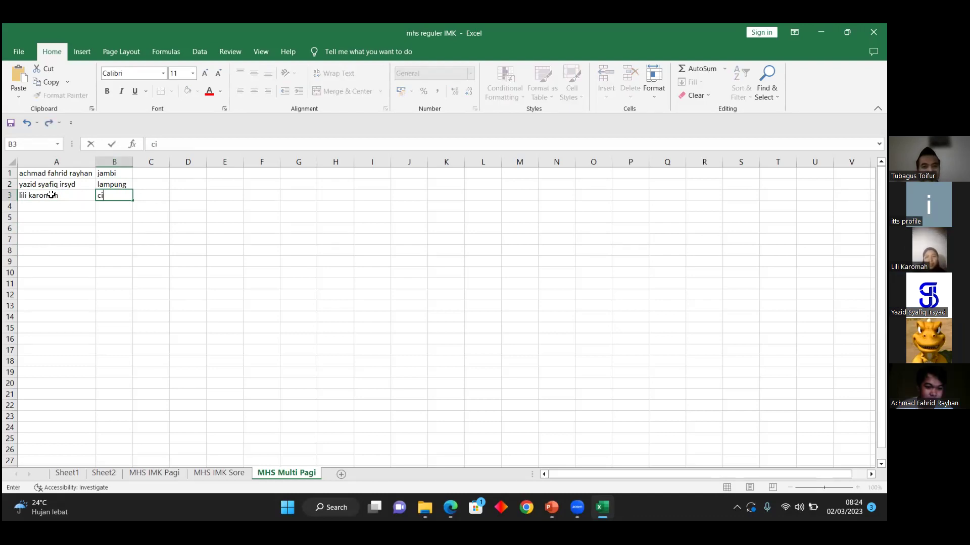
text(rebon)
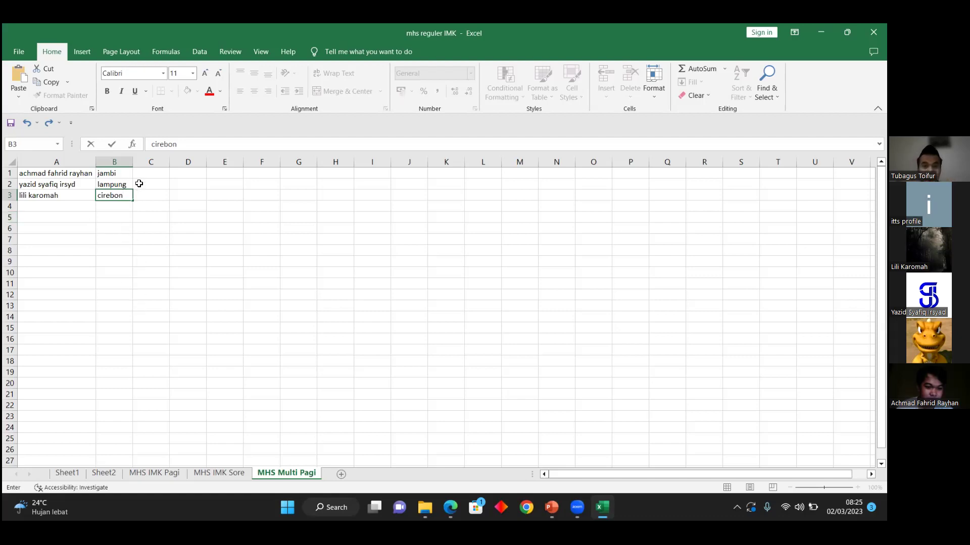
click(69, 206)
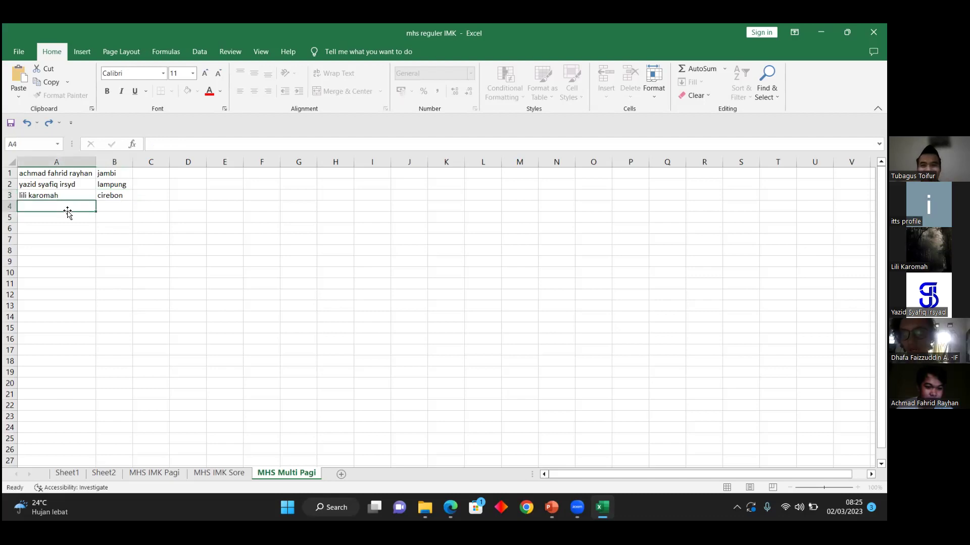
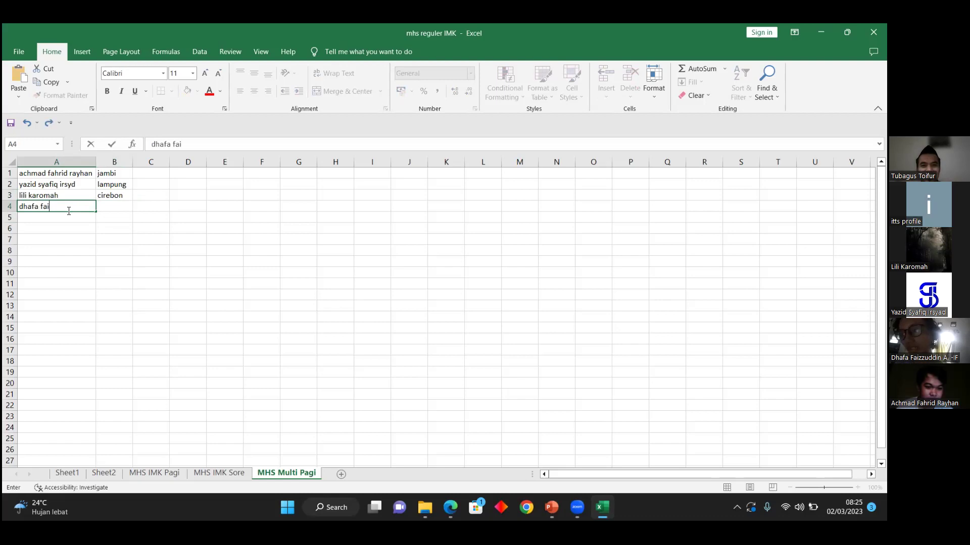
Step: Enter the fourth student's full name in A4 and serpong as the city in B4
key(Tab)
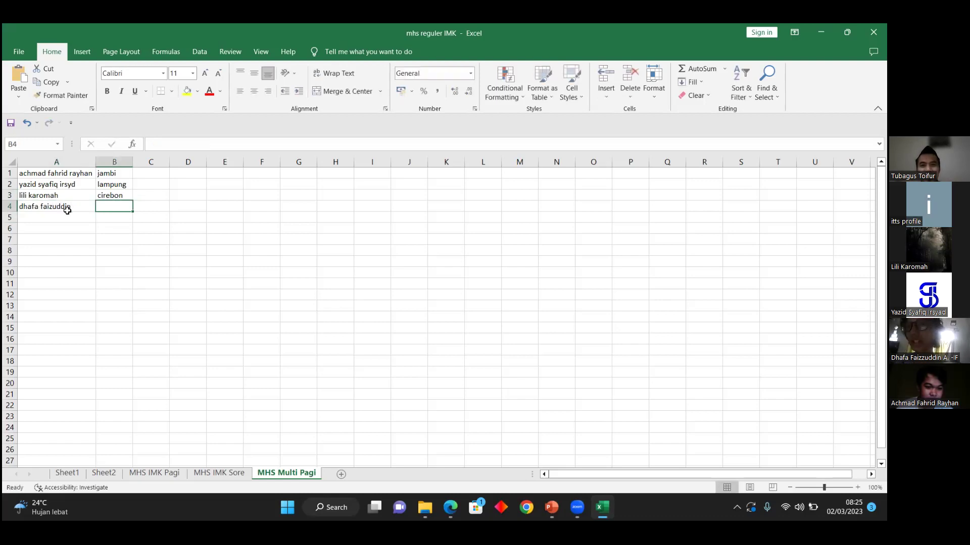
text(se)
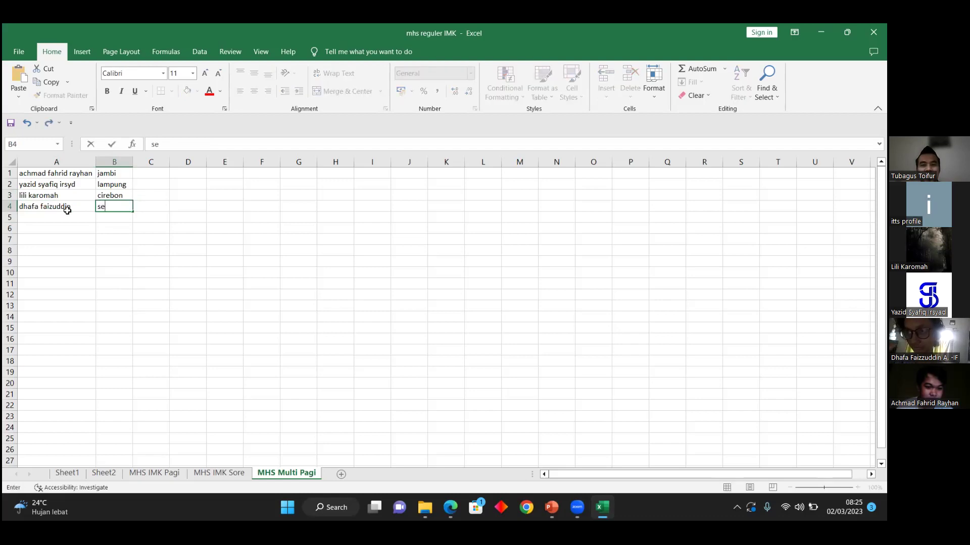
text(rpong)
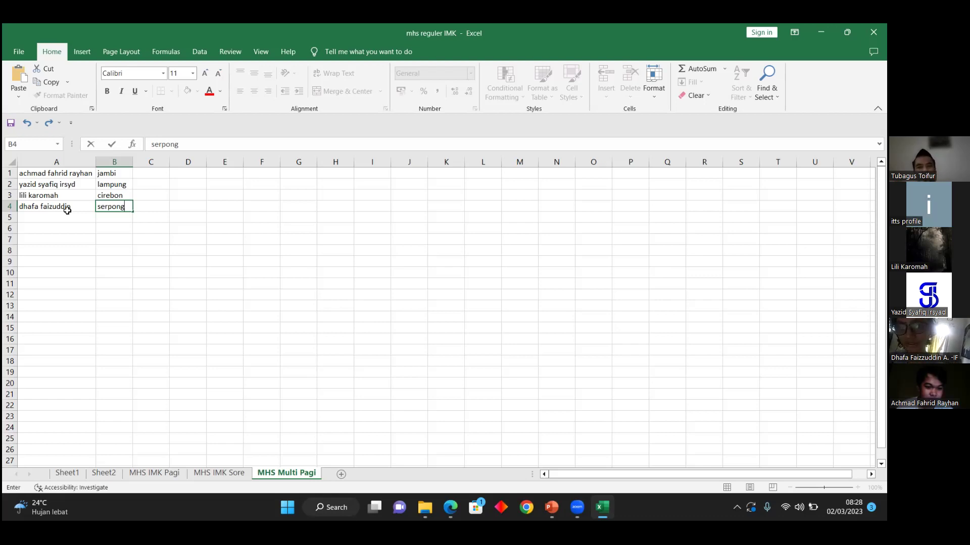
Step: Type the fifth student's full name in A5, correcting the misspelled surname
click(49, 217)
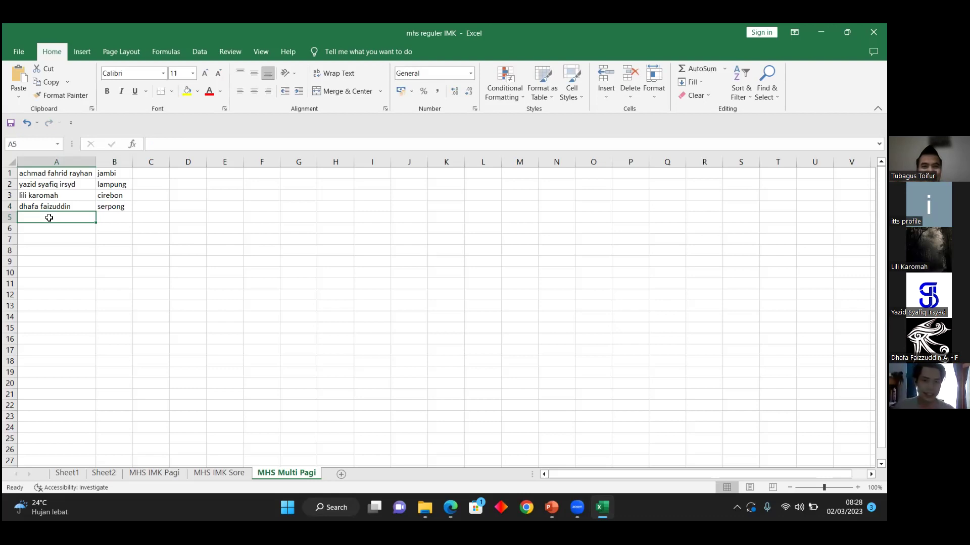
text(haid)
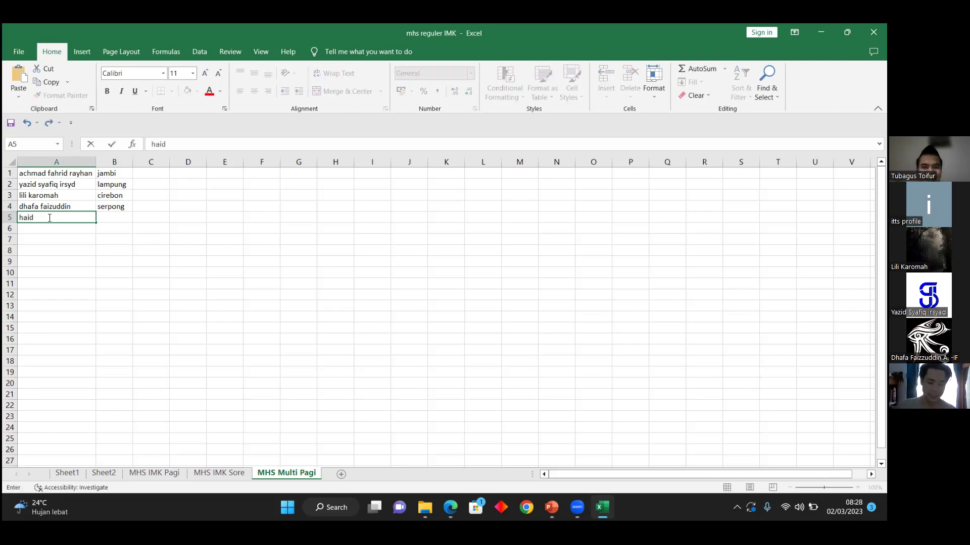
key(BackSpace)
key(BackSpace)
key(BackSpace)
key(BackSpace)
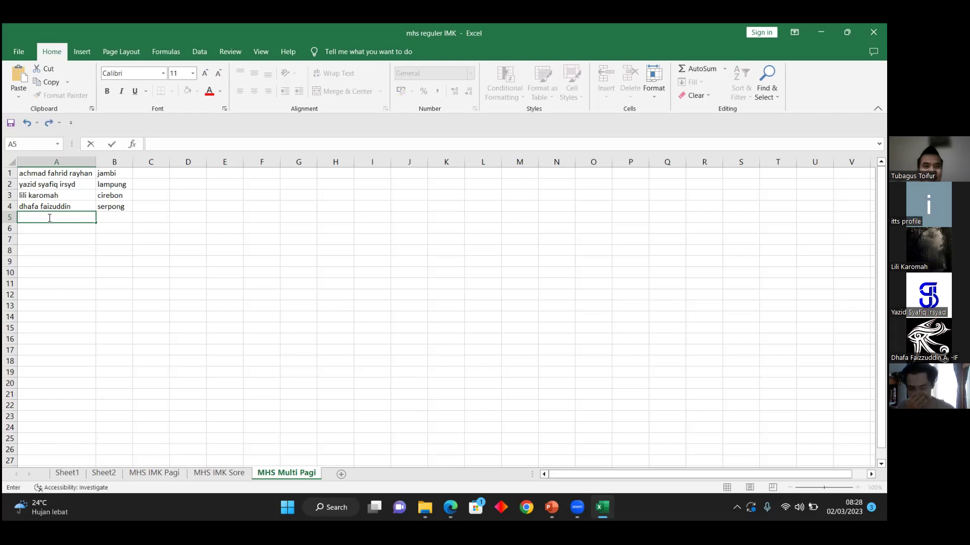
text(haid)
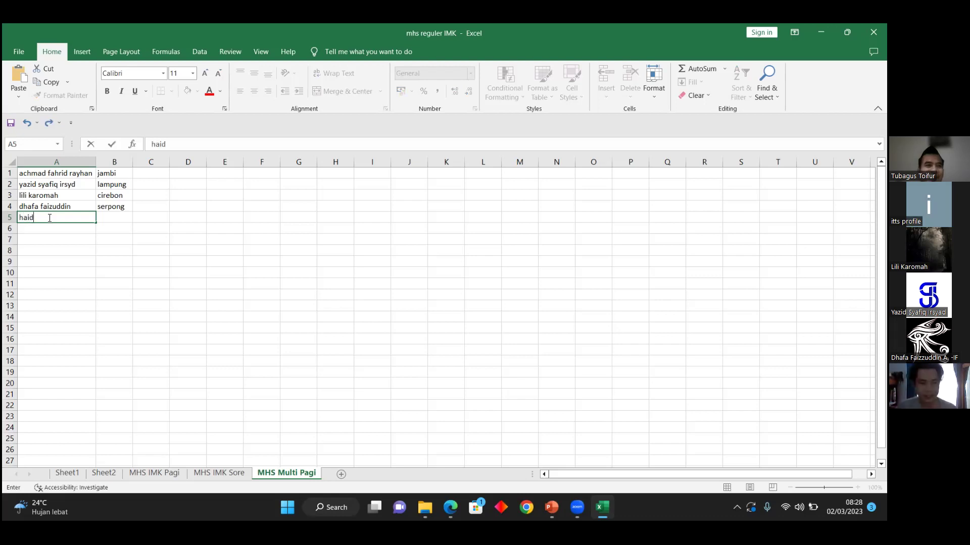
key(BackSpace)
key(BackSpace)
key(BackSpace)
key(BackSpace)
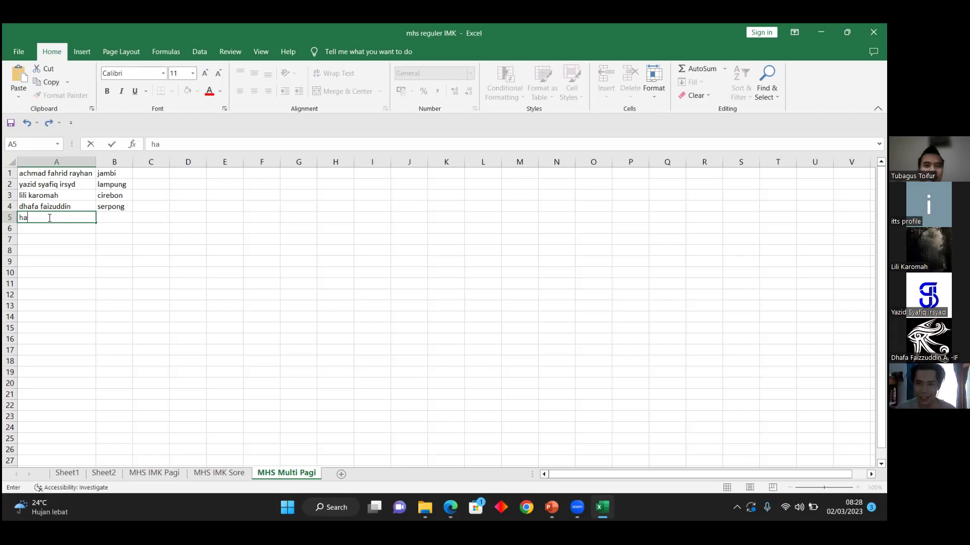
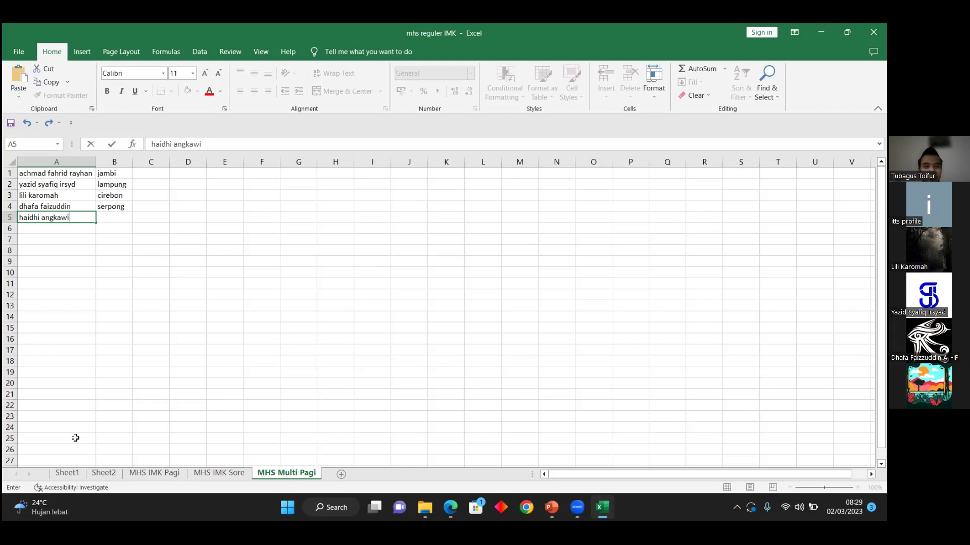
Step: Enter perum pamulang as the fifth student's home in B5
key(Tab)
text(pamul)
key(BackSpace)
key(BackSpace)
key(BackSpace)
key(BackSpace)
key(BackSpace)
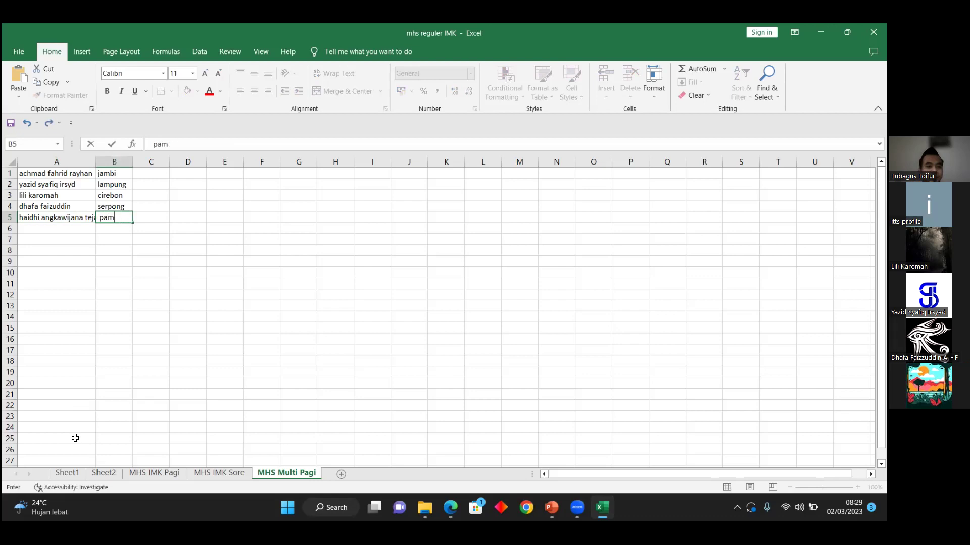
text(perum pamulang)
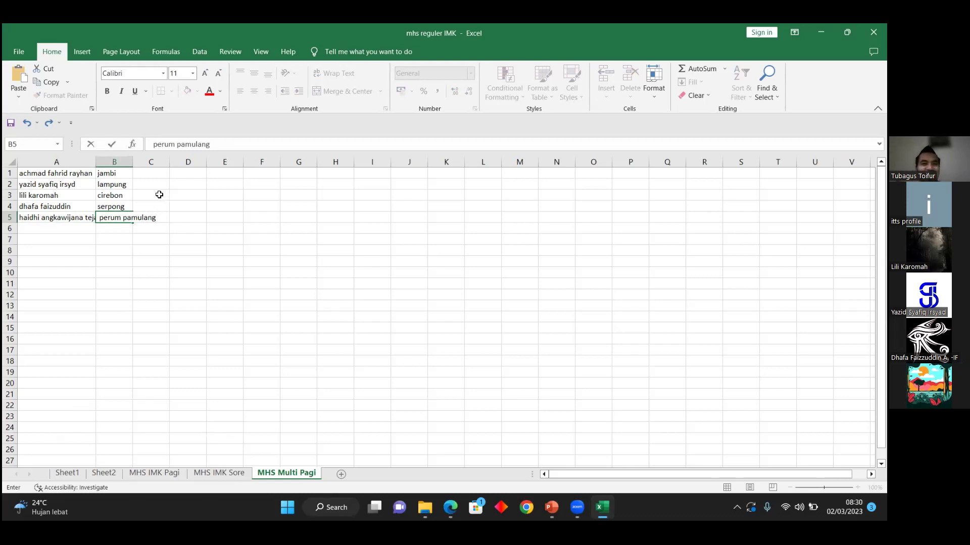
Step: Widen columns A and B so the long names and 'perum pamulang' display in full
click(97, 163)
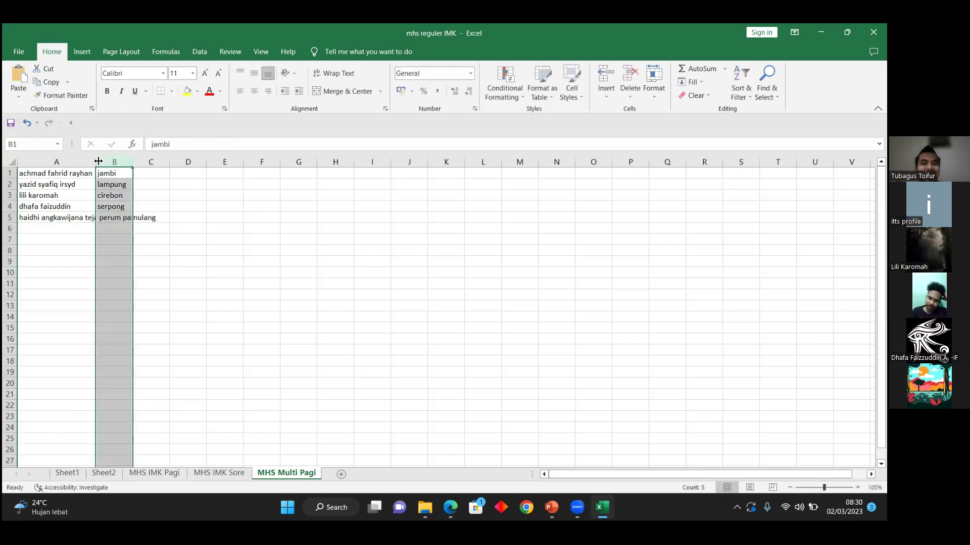
drag(96, 161, 189, 162)
click(182, 229)
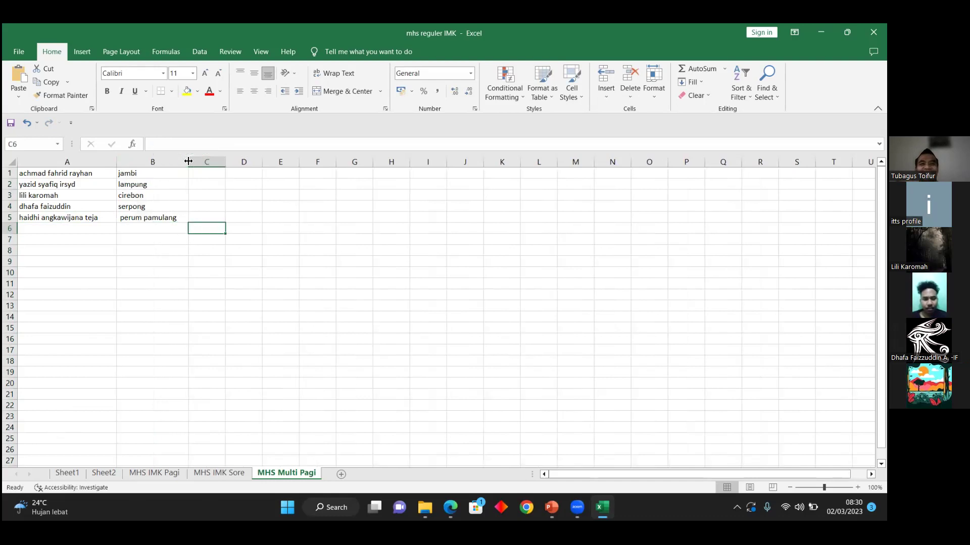
click(71, 229)
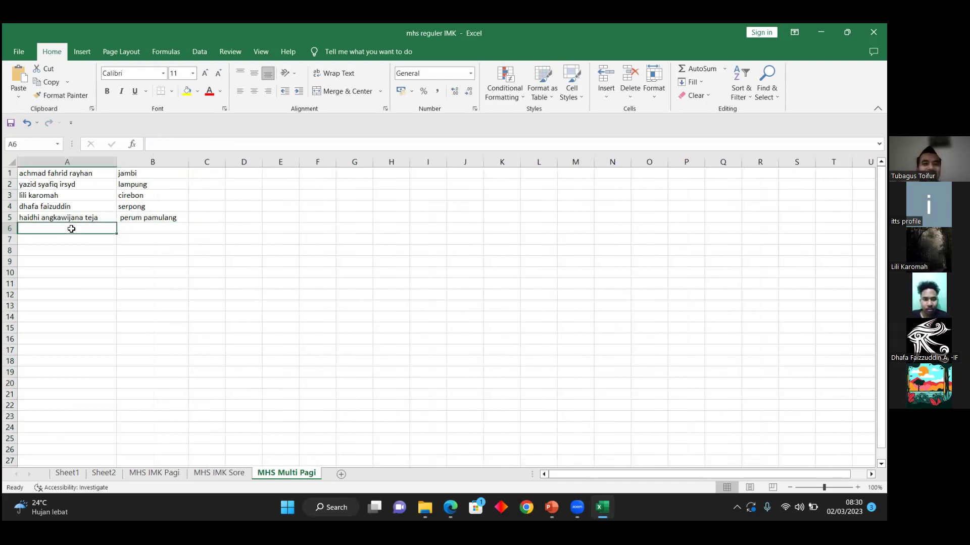
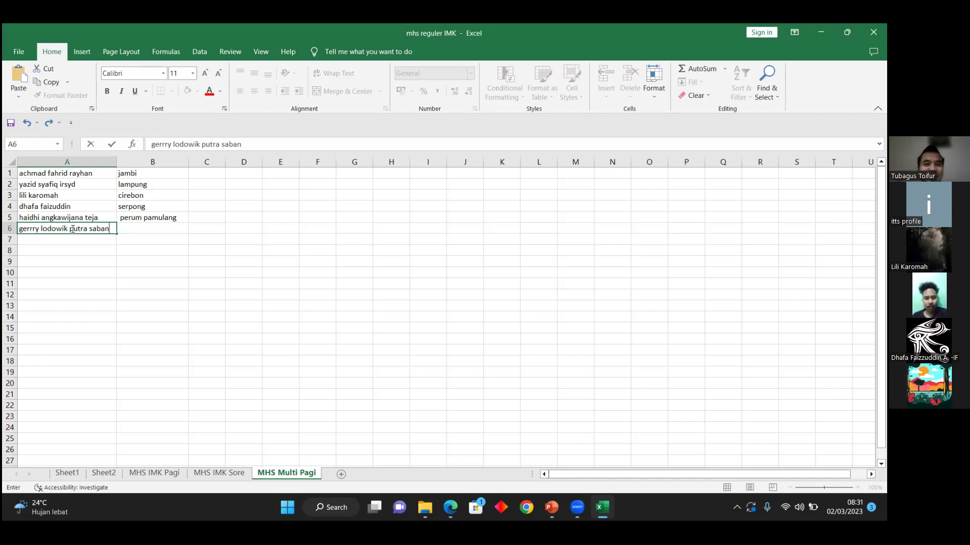
Step: Enter the sixth student's full name in A6 and depok as the city in B6
key(Tab)
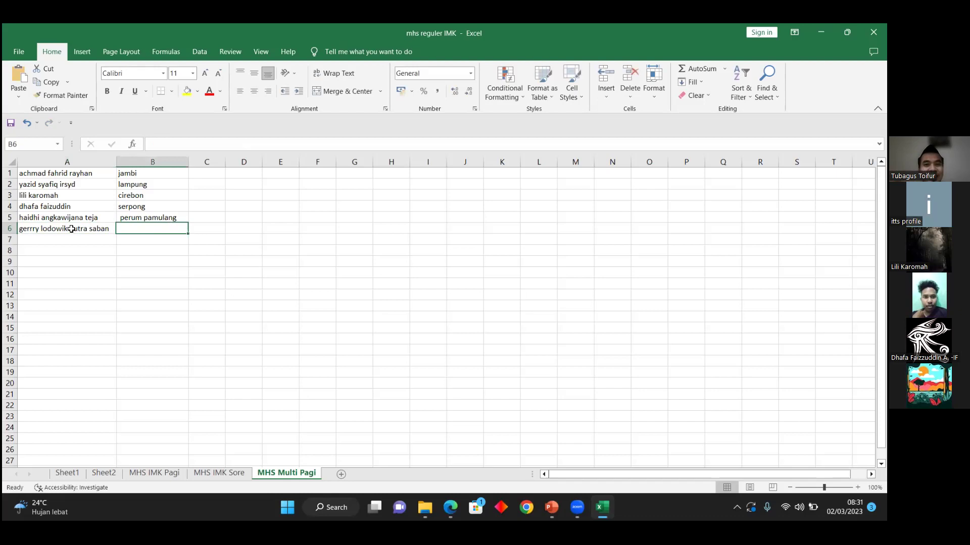
text(depok)
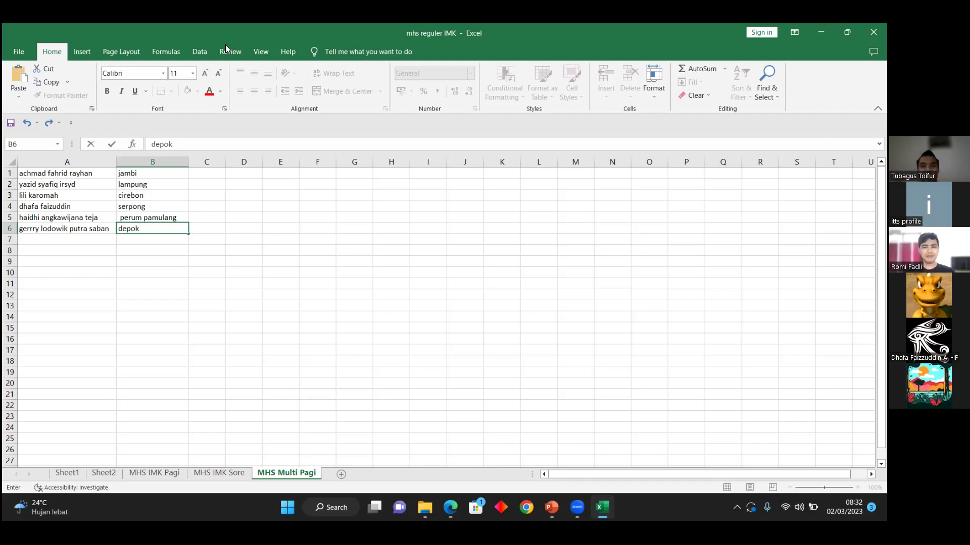
Step: Commit depok in B6 and enter the seventh student's full name in A7
click(78, 239)
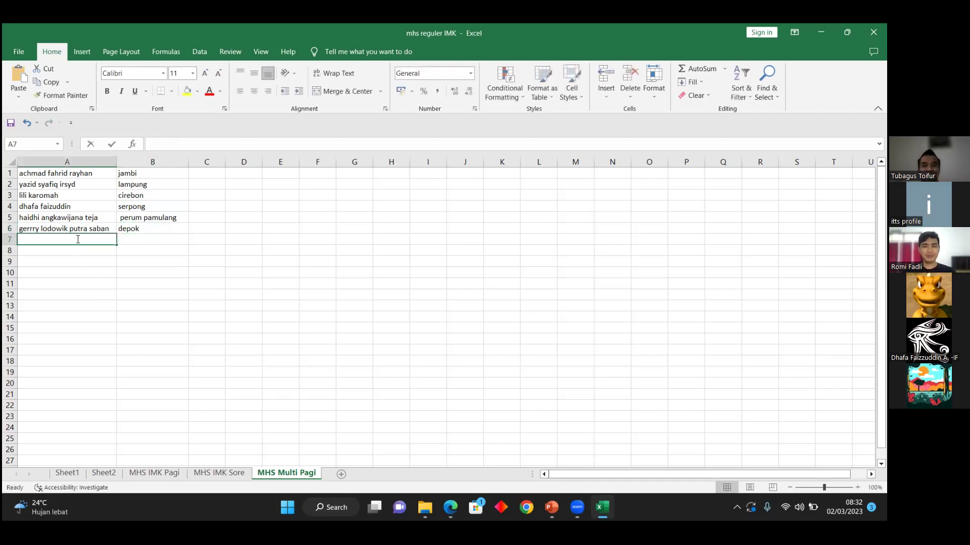
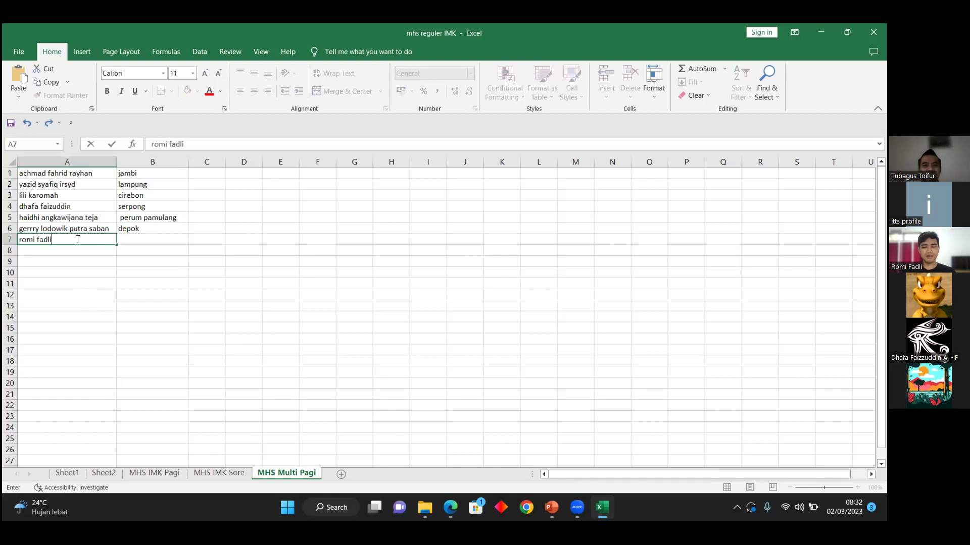
key(Return)
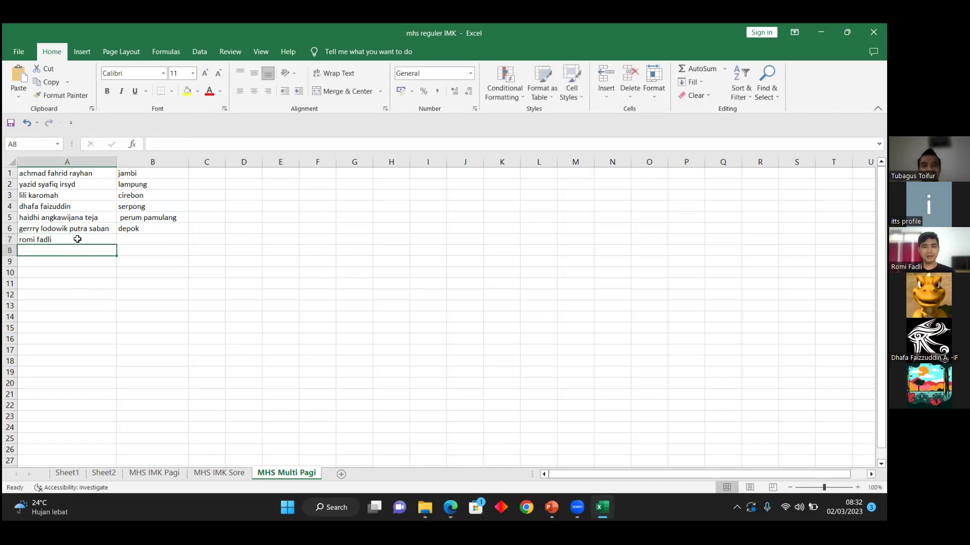
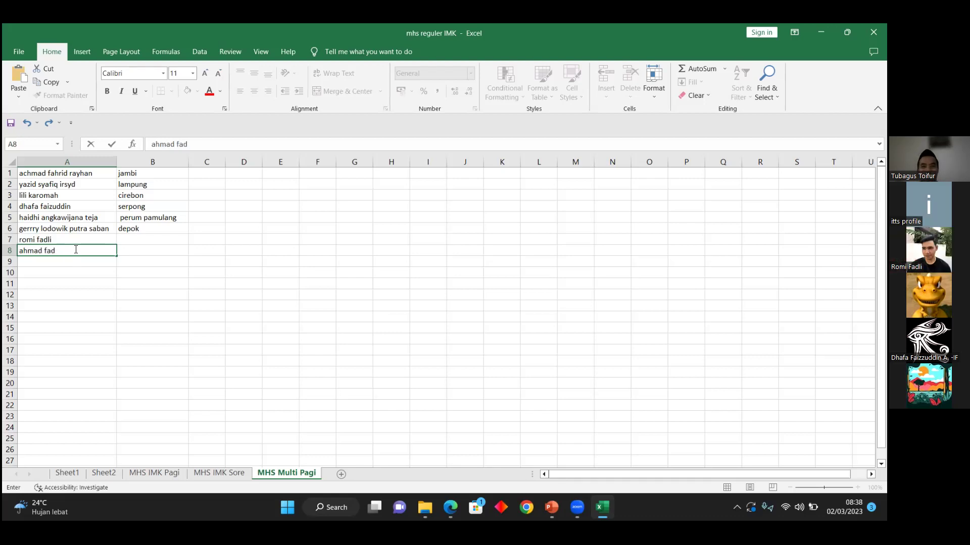
Step: Complete the eighth student's name in A8 and set pamulang as the city in B8 and B7
key(Tab)
text(pamulang)
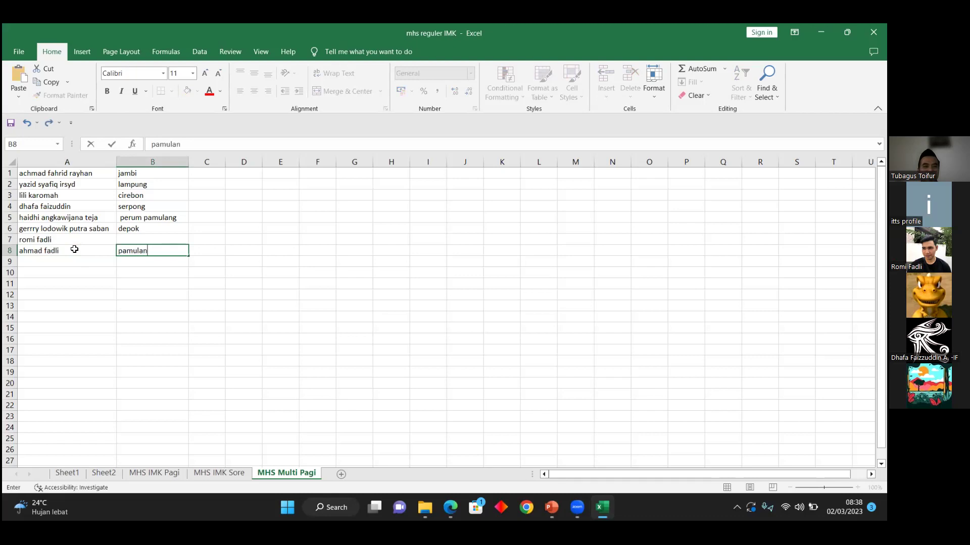
click(123, 239)
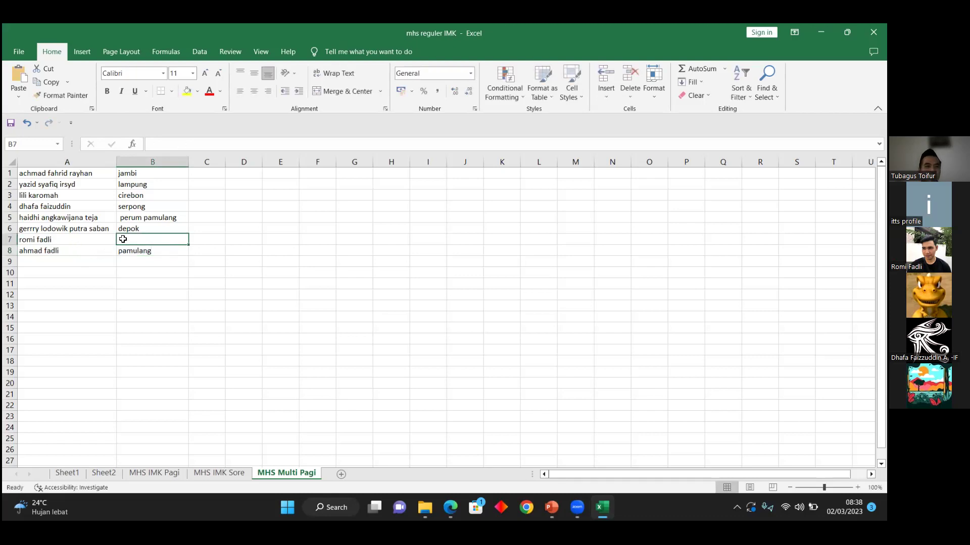
text(pamulang)
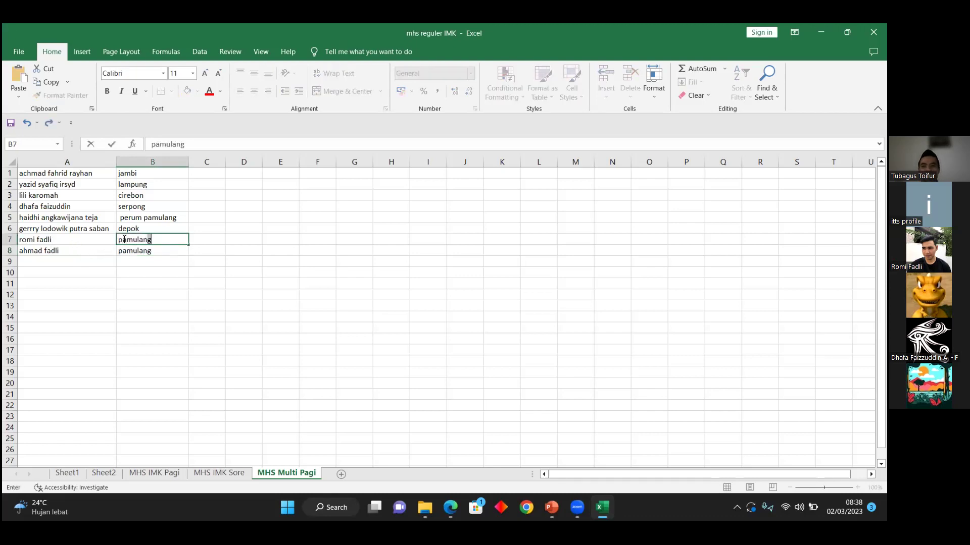
click(61, 250)
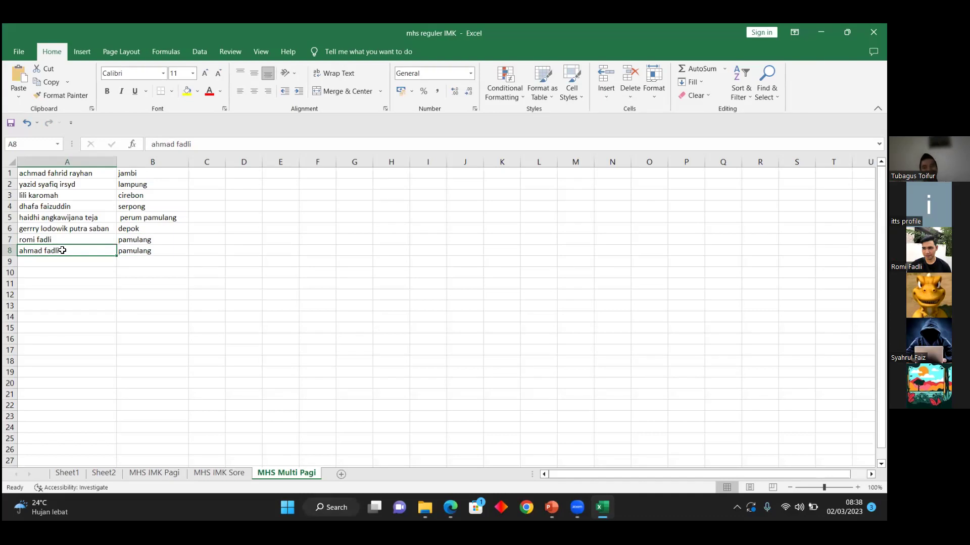
Step: Clear row 8's existing student name in A8 and city in B8
key(Delete)
key(Right)
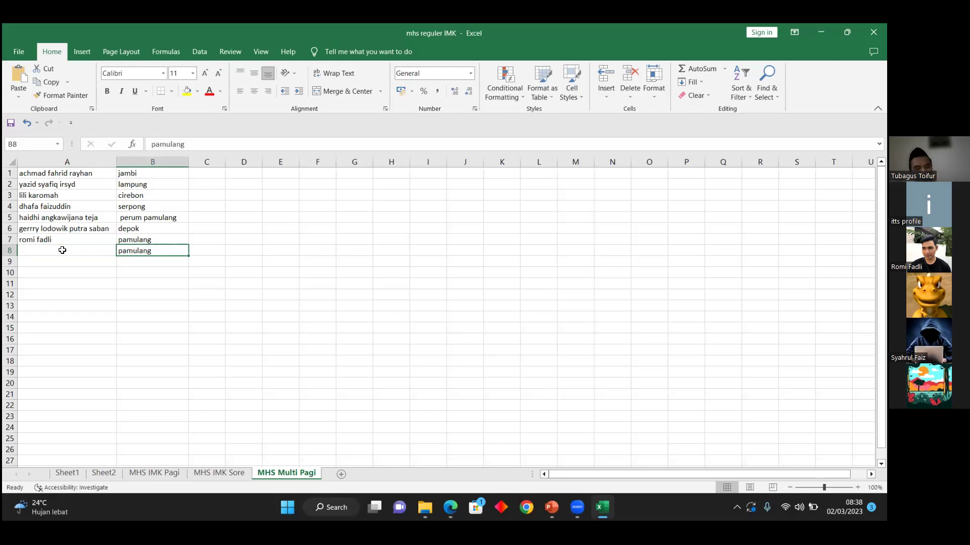
key(Delete)
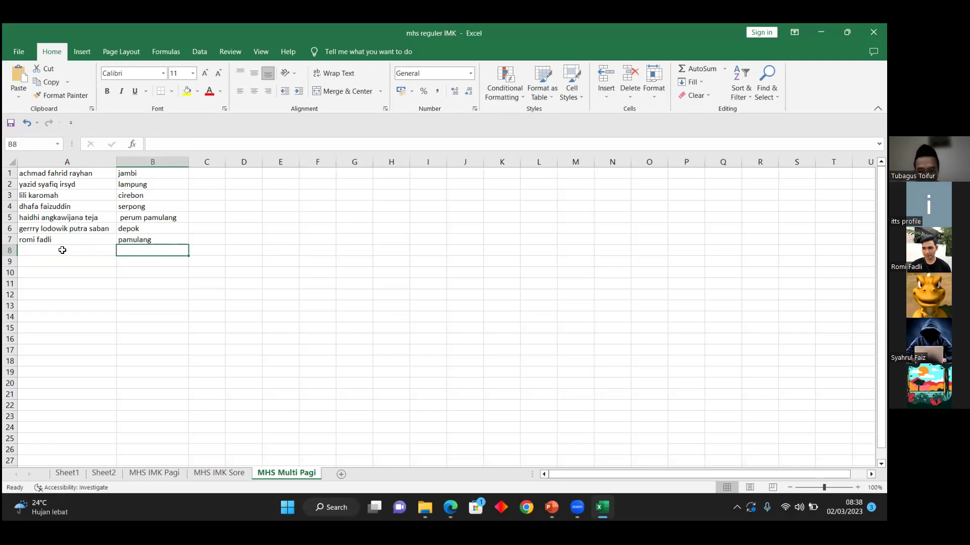
Step: Enter the new student's full name in A8 and begin typing 'rangkas' in B8
click(62, 251)
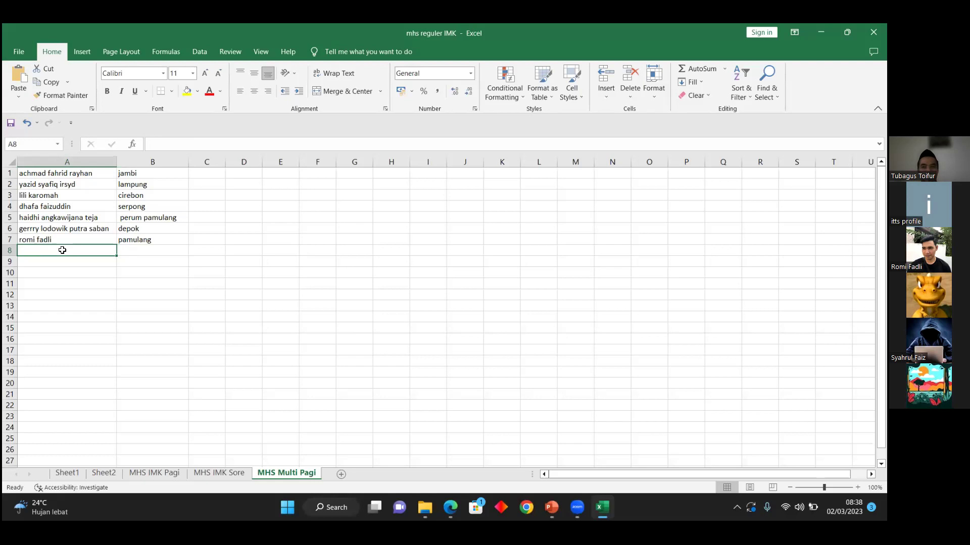
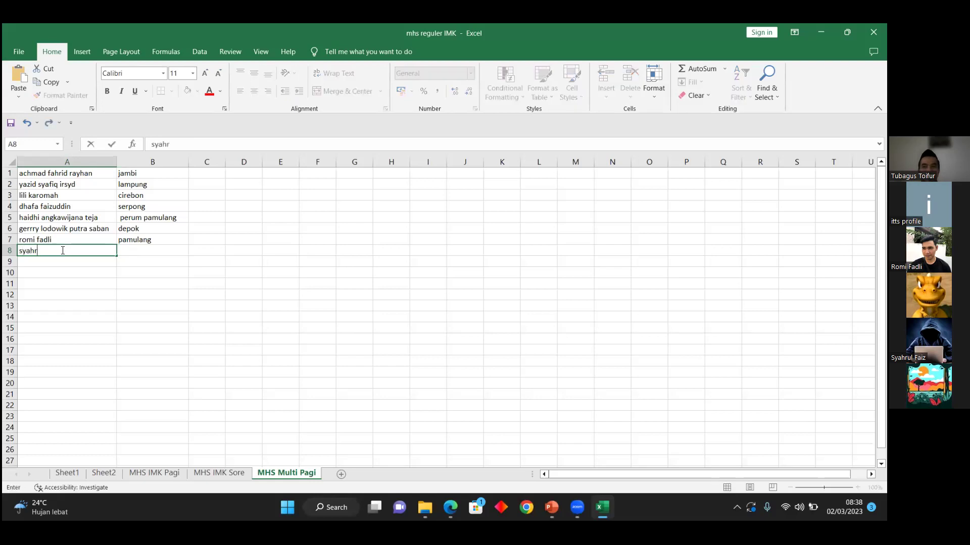
key(Tab)
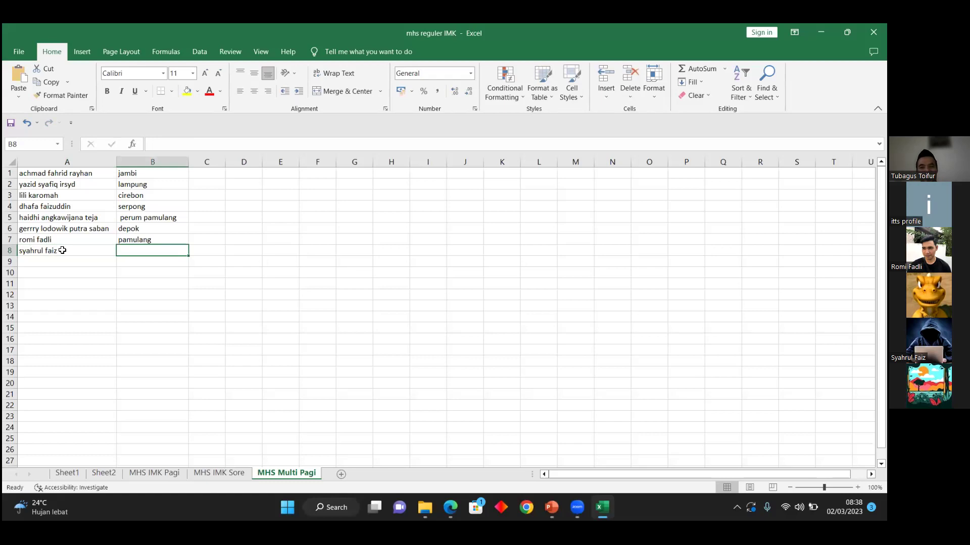
click(62, 250)
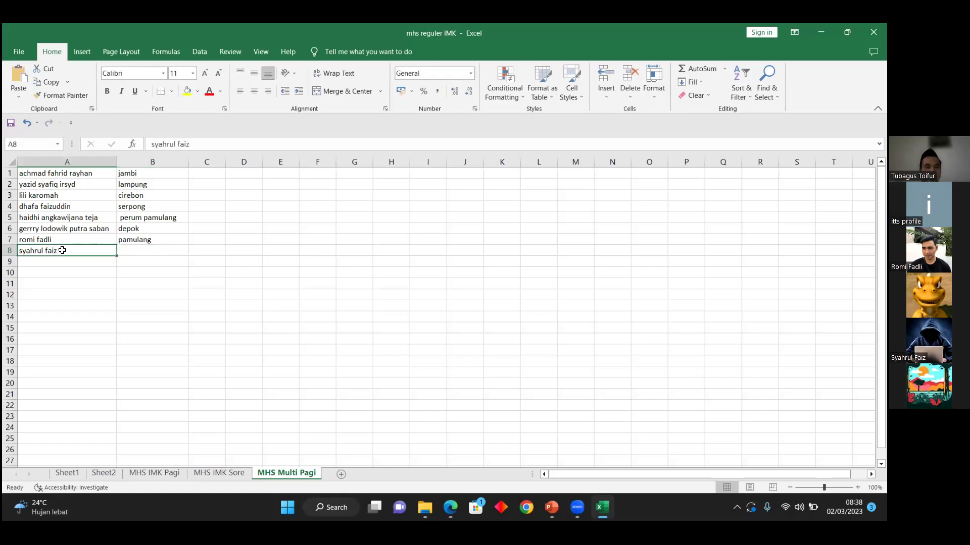
double_click(62, 251)
key(Tab)
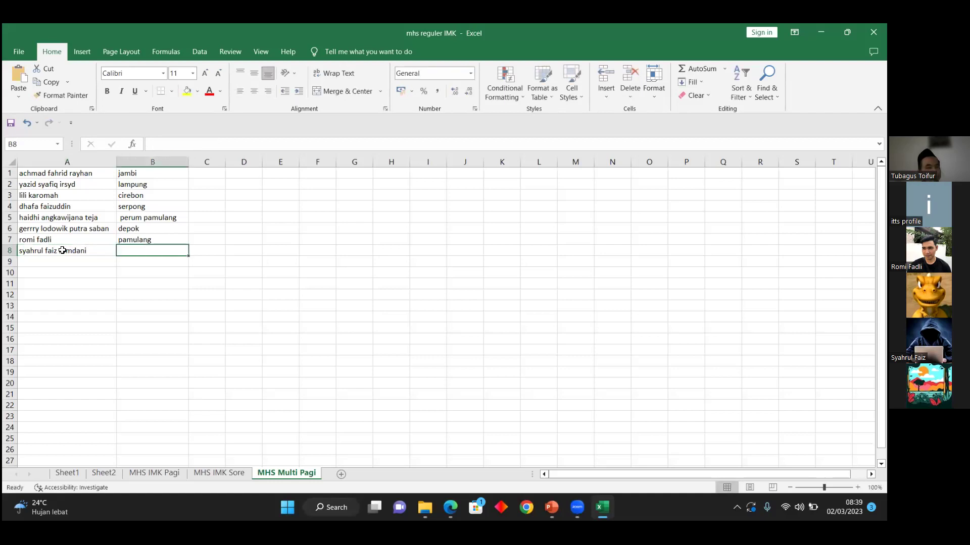
text(rangkas)
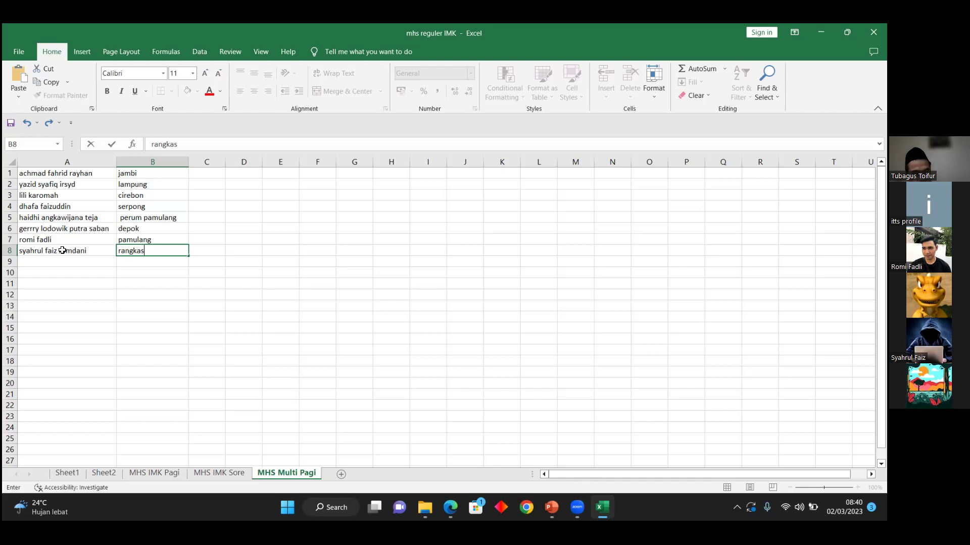
Step: Commit 'rangkas/' as B8's city, then bring up the PowerPoint 'Perkuliahan' grading slide
text(/)
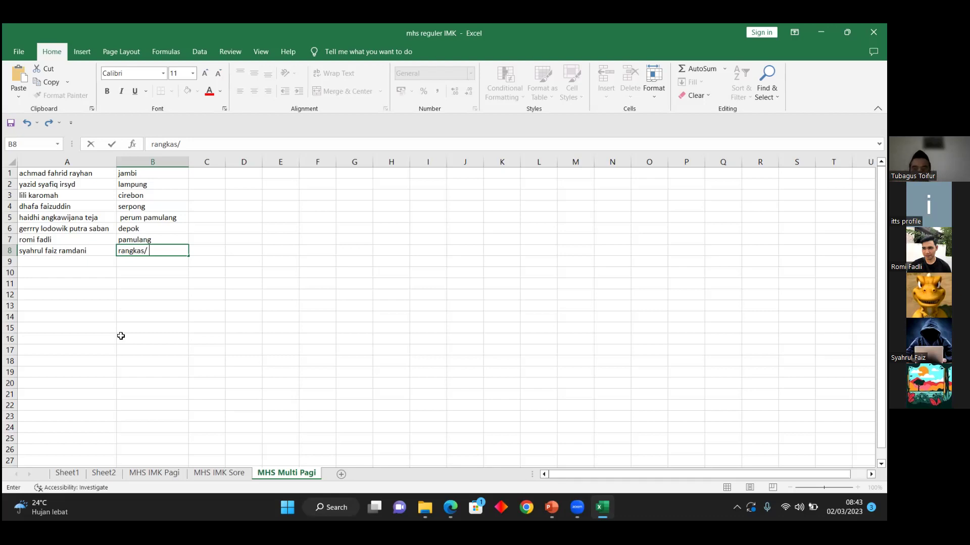
click(132, 336)
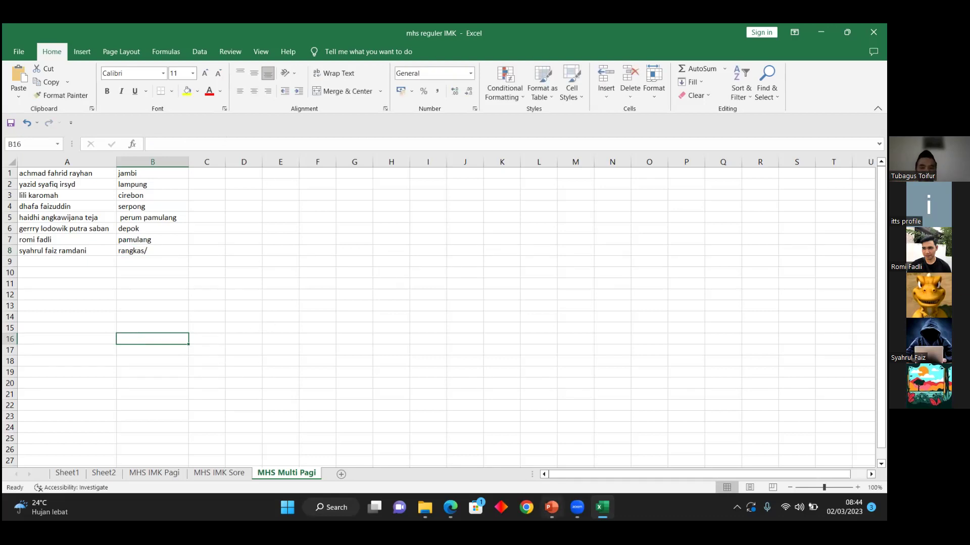
mouse_move(551, 507)
click(556, 480)
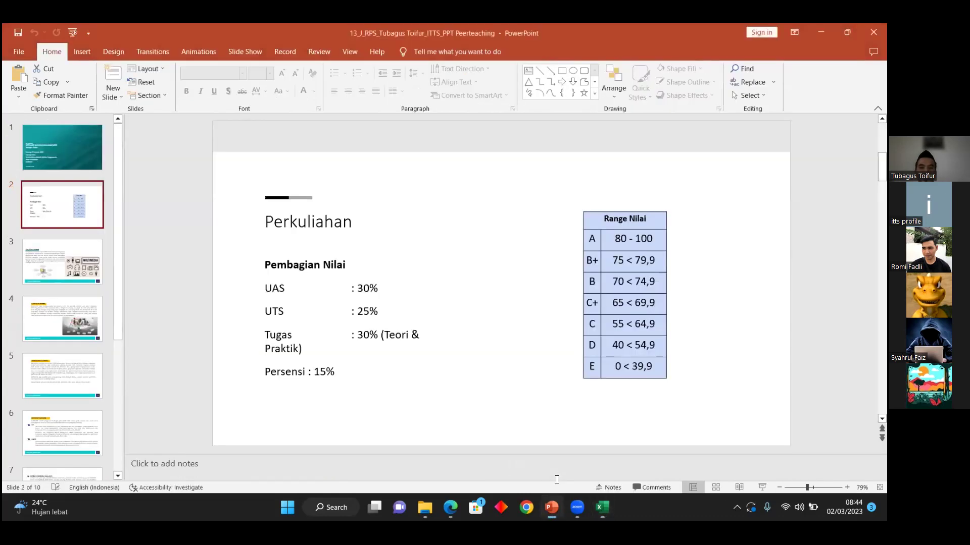